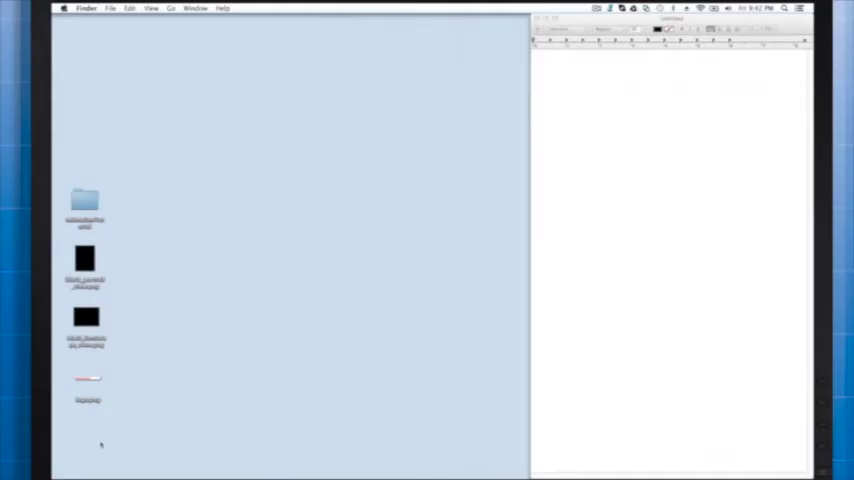
Step: Review the logo and black launch image files sitting on the desktop
left_click_drag(100, 445, 120, 250)
left_click(137, 275)
left_click(87, 398)
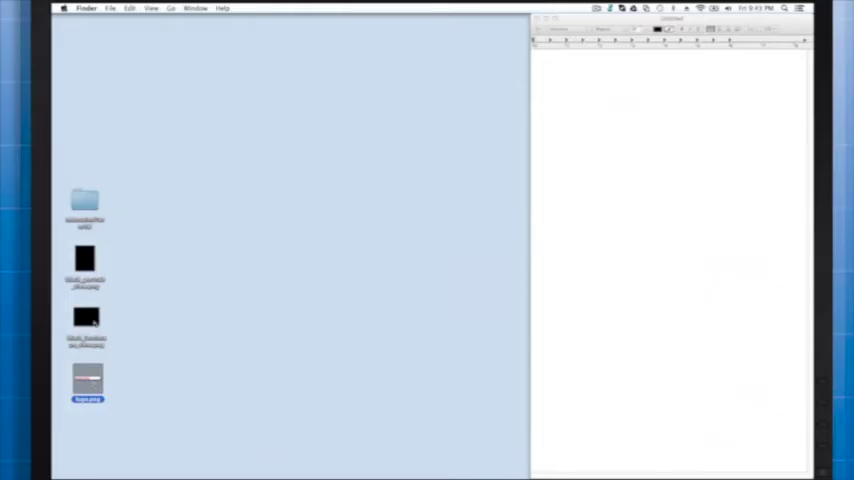
key("Up")
key("Up")
key("Down")
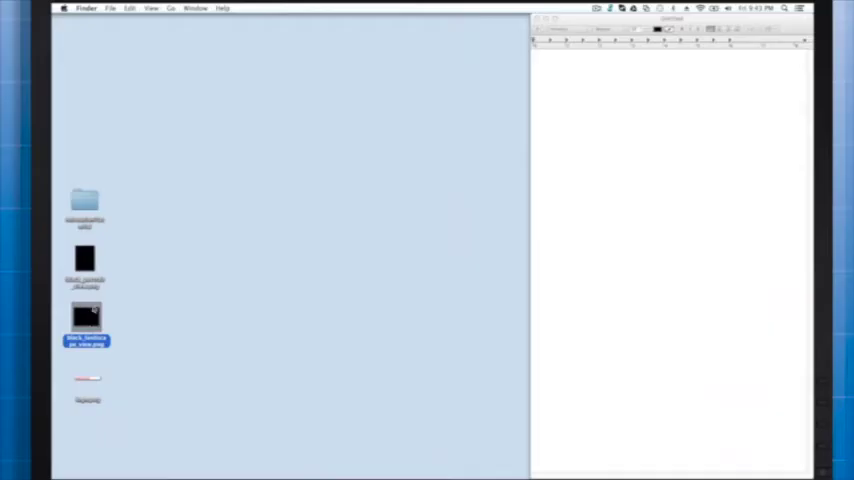
left_click(84, 262)
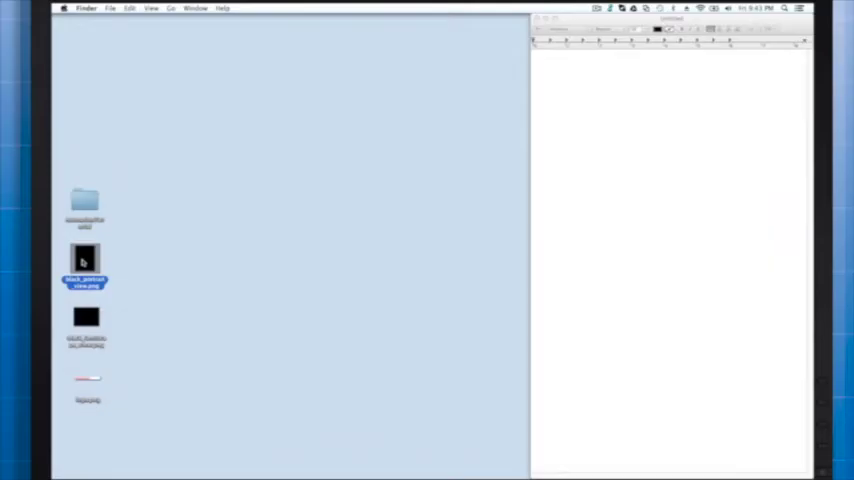
key("Down")
key("Down")
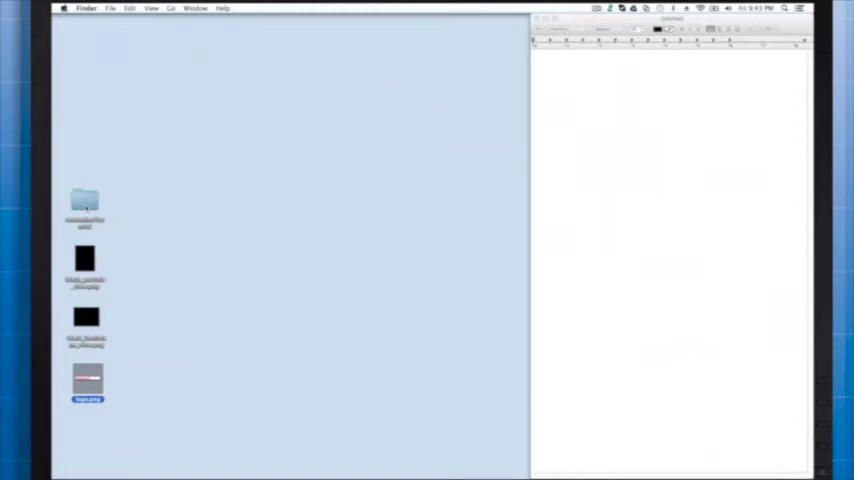
Step: Open MicroStrategyMobile.xcodeproj from the AnimationTutorial folder in Xcode
double_click(85, 206)
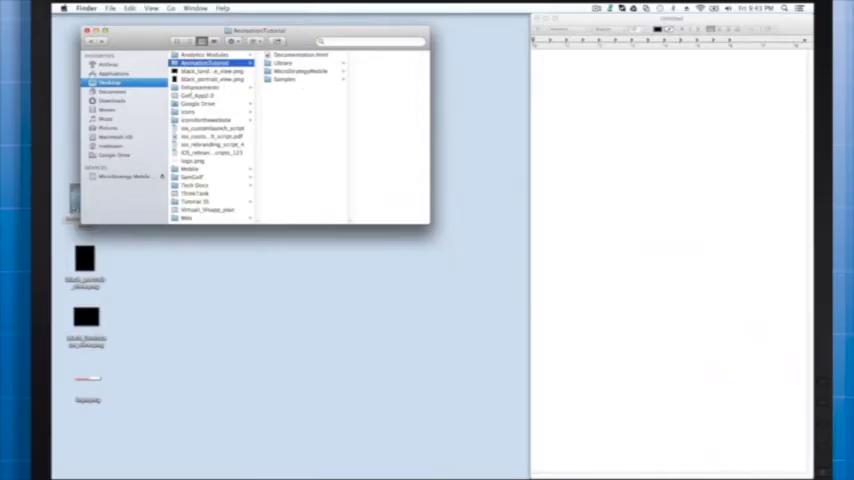
left_click(300, 71)
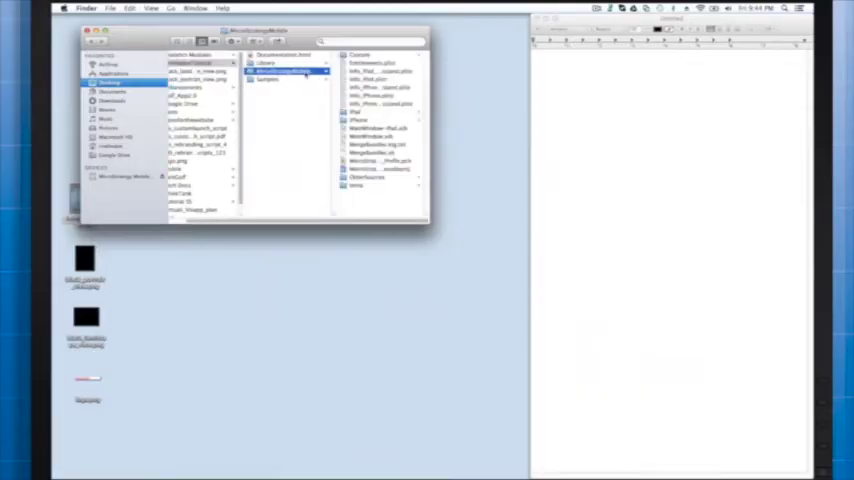
double_click(367, 170)
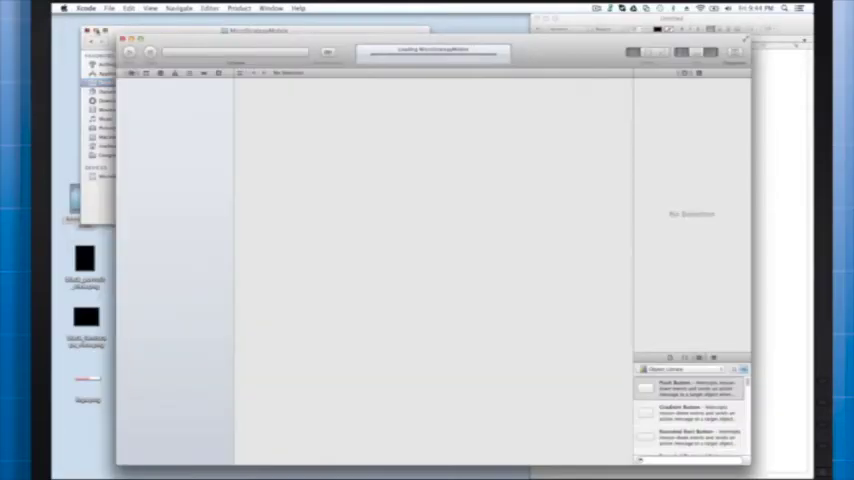
Step: Enlarge the Xcode window and expand the project, Custom group and bundle Contents down to Resources
left_click(145, 38)
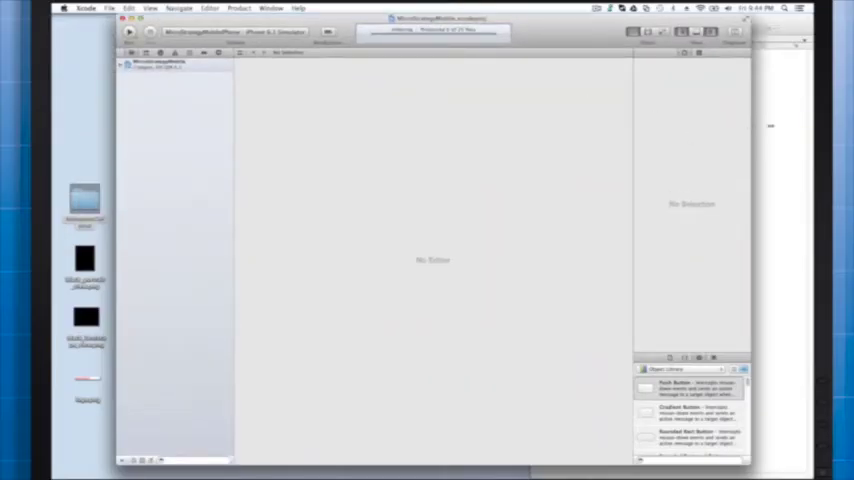
left_click_drag(750, 240, 812, 240)
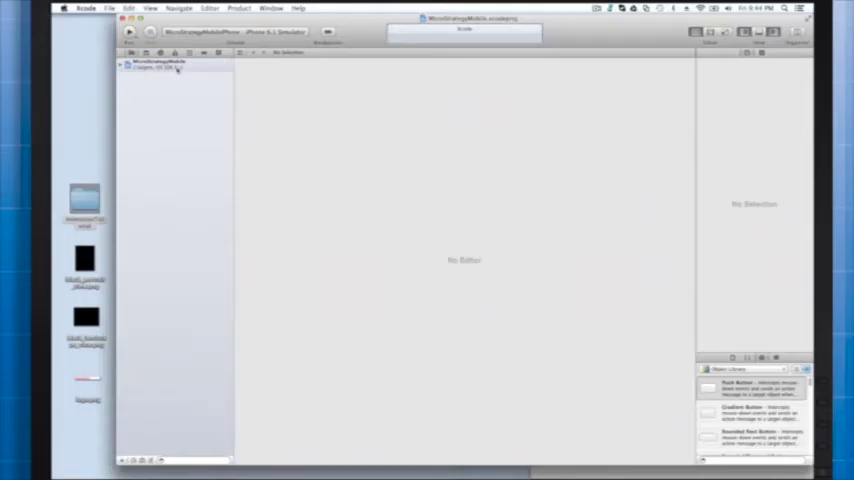
left_click(123, 63)
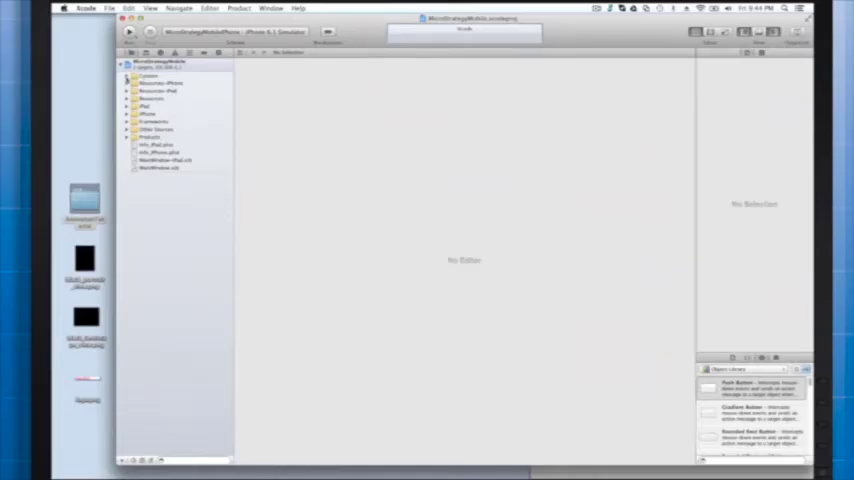
left_click(127, 78)
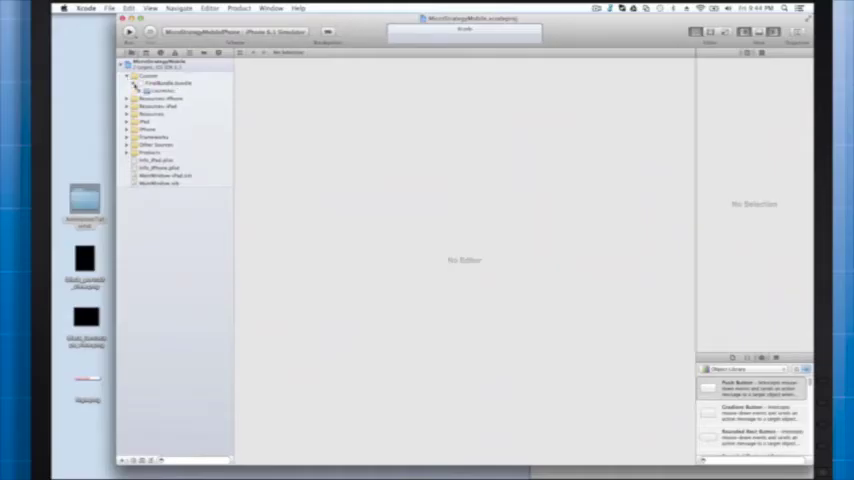
left_click(134, 83)
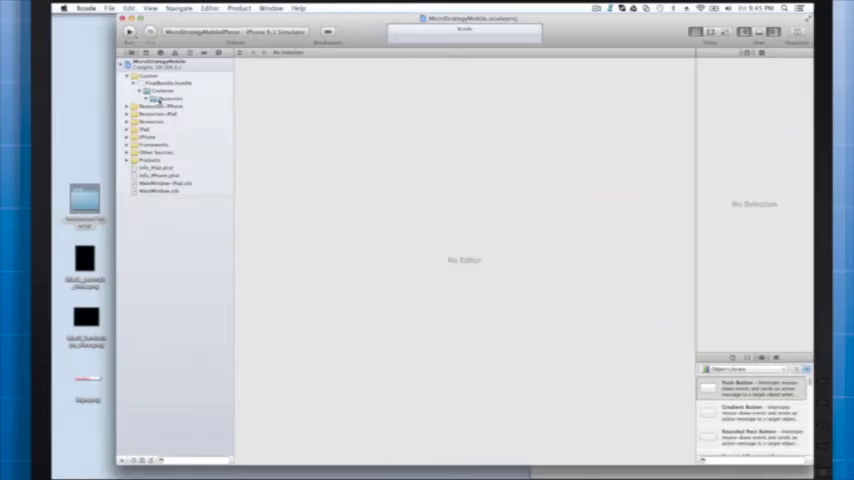
right_click(155, 98)
Step: Move logo.png from the desktop into the bundle's Resources folder and preview it in Xcode
left_click(190, 103)
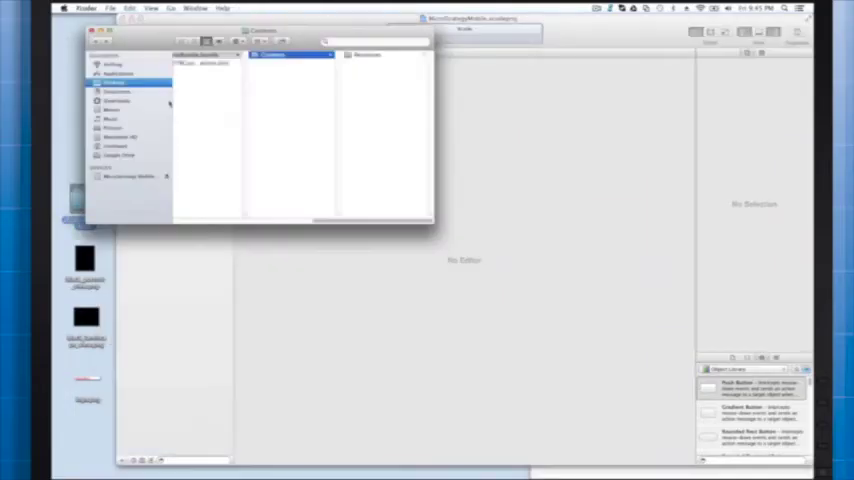
left_click_drag(132, 42, 232, 77)
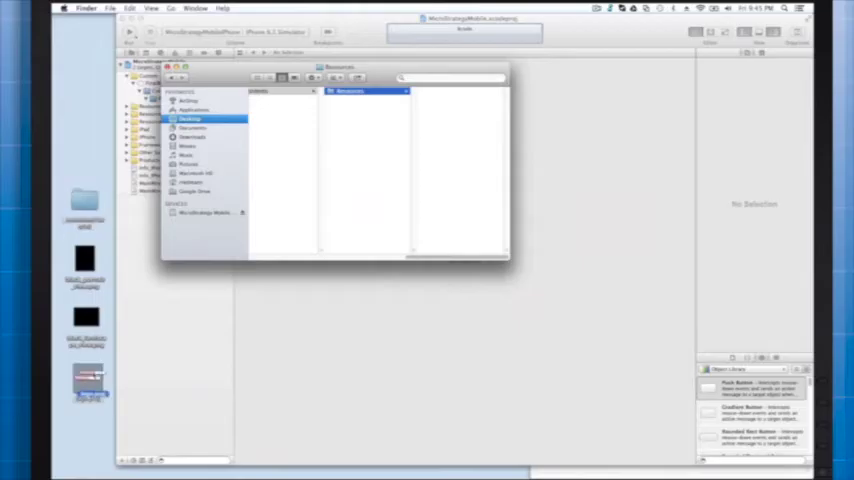
left_click_drag(87, 378, 337, 214)
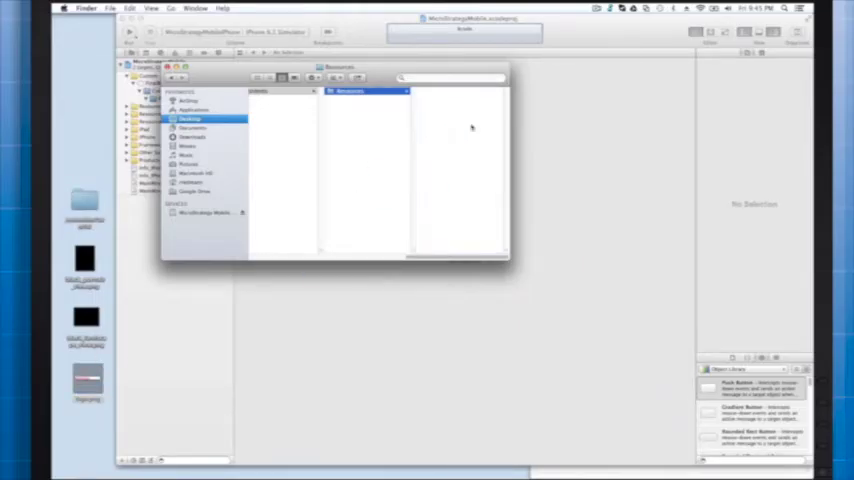
key("super+w")
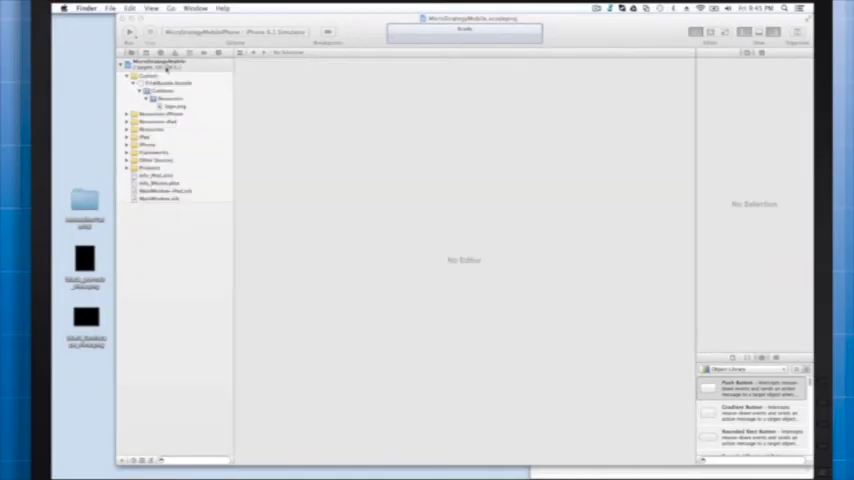
left_click(172, 108)
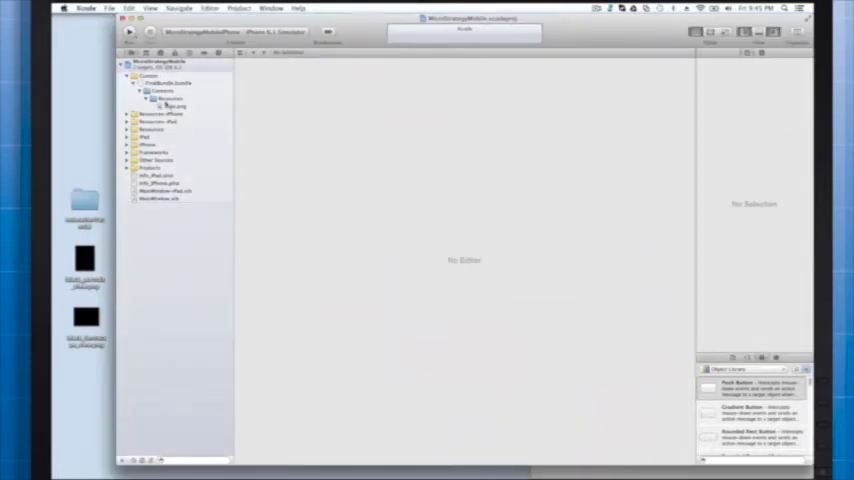
left_click(168, 106)
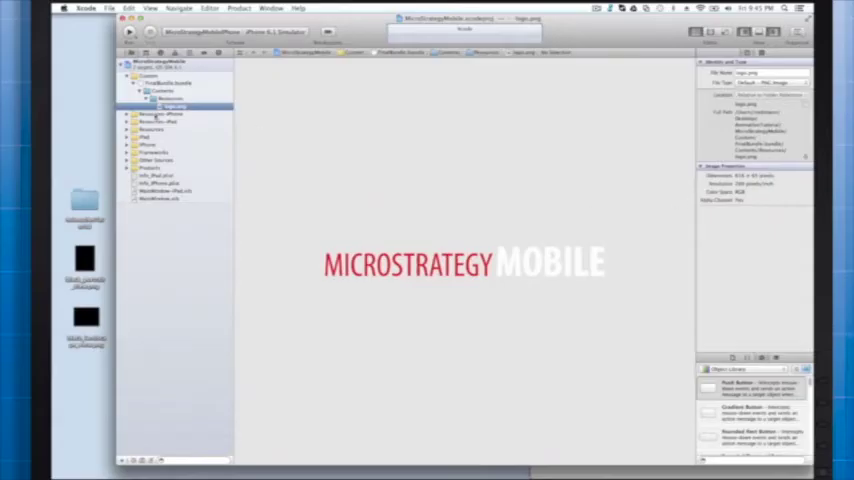
Step: Collapse the bundle's Contents and the Custom group in the project navigator
left_click(139, 91)
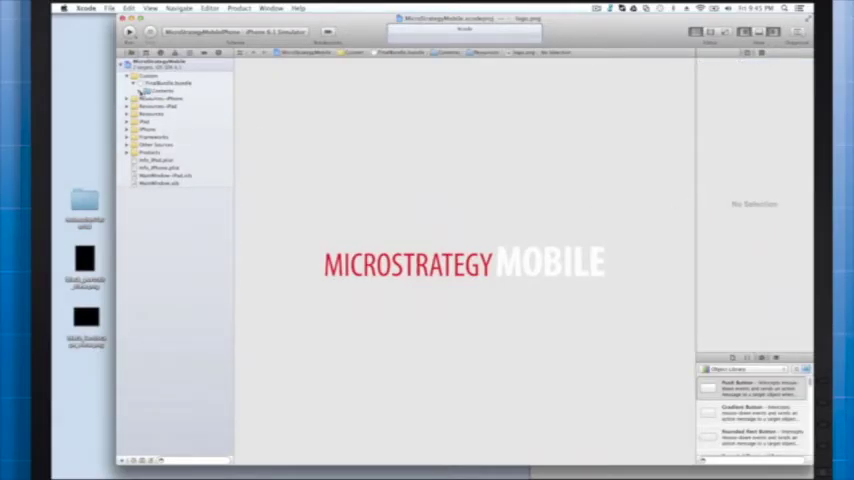
left_click(139, 91)
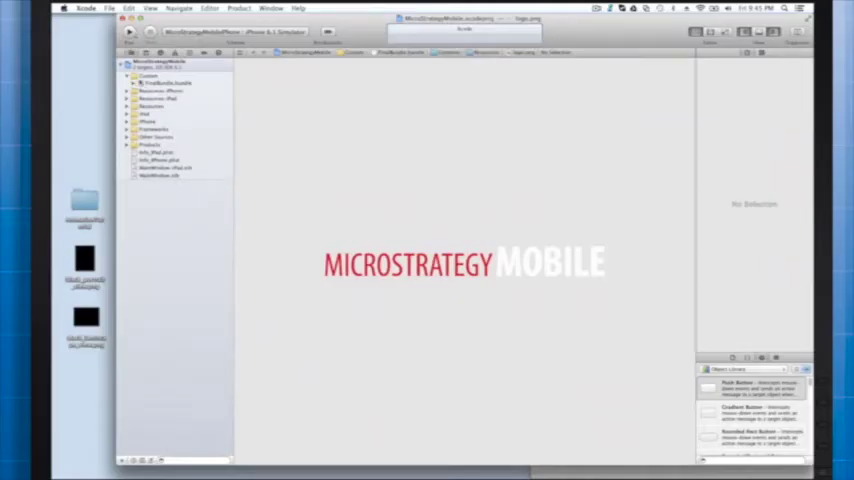
right_click(143, 80)
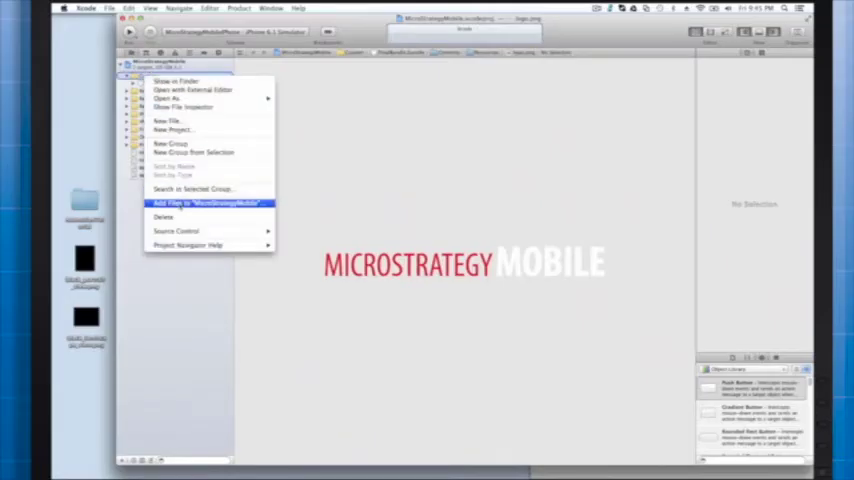
Step: Add MSTRCustomizations.plist to the project, copying it in for both iPhone and iPad targets
left_click(168, 203)
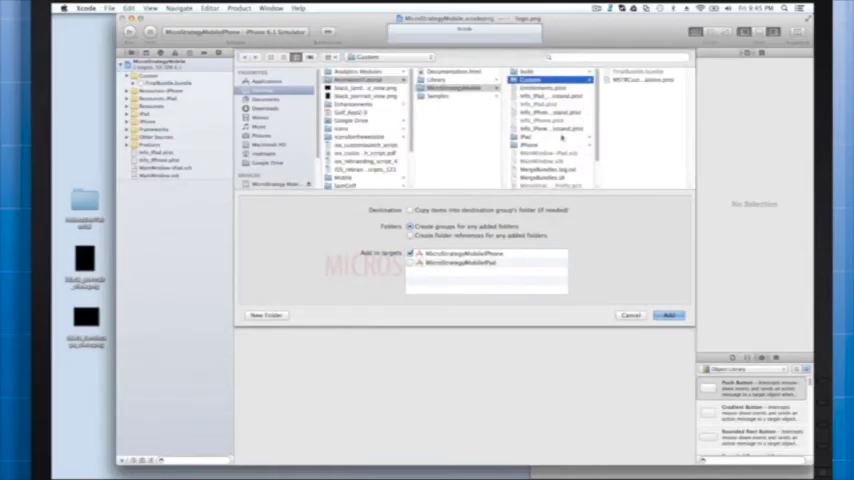
left_click(645, 80)
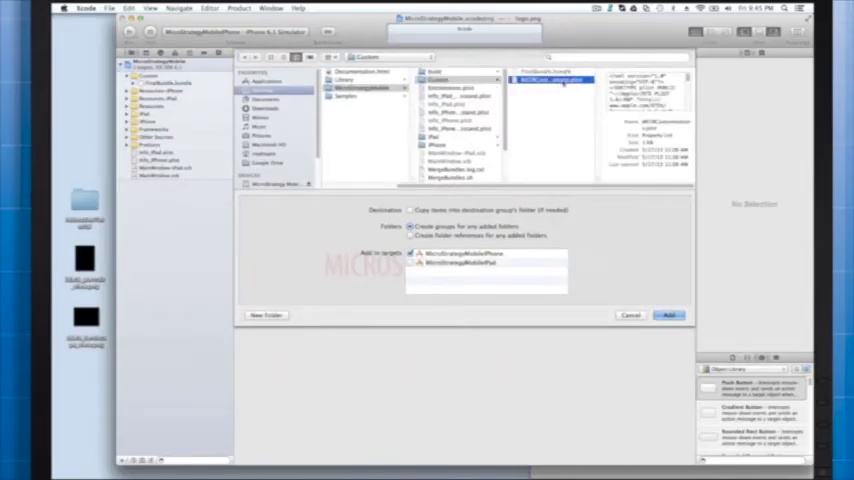
left_click(410, 210)
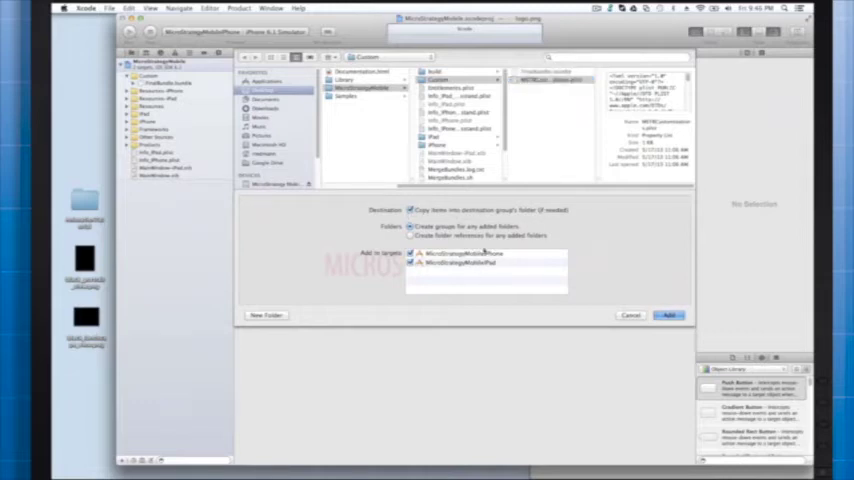
left_click(668, 315)
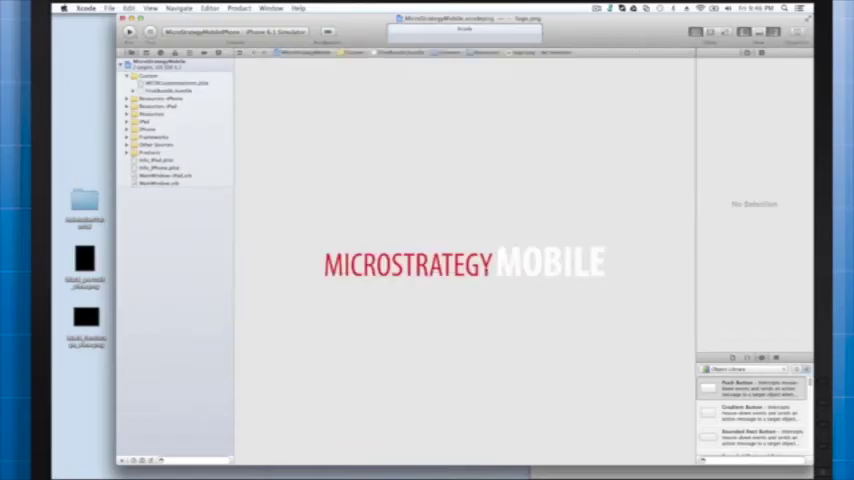
Step: Add an IntroAnimationImage row to the customizations plist with value logo.png
left_click(183, 84)
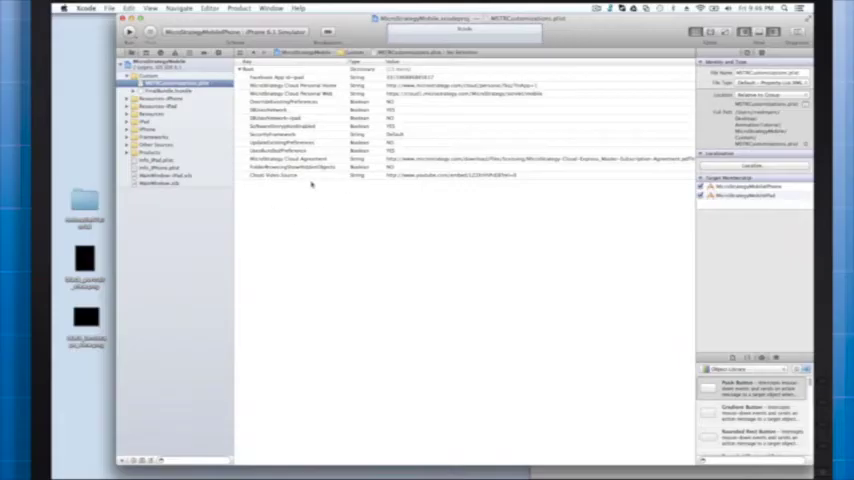
mouse_move(300, 95)
right_click(268, 76)
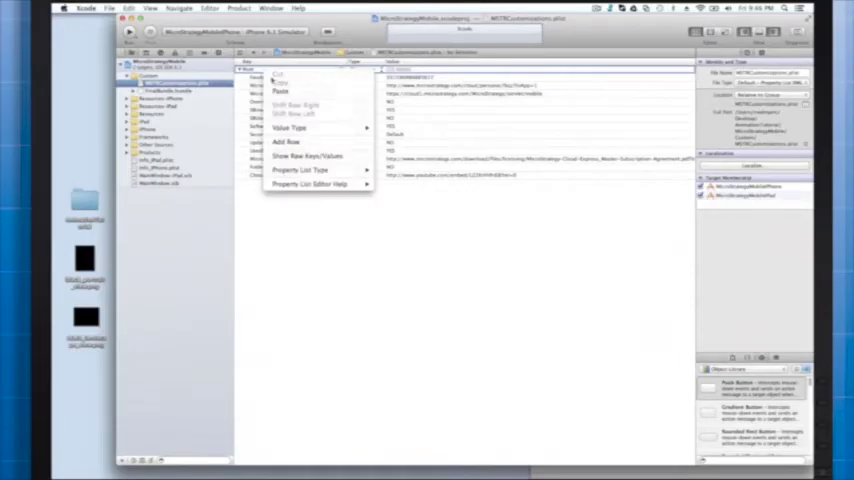
left_click(285, 141)
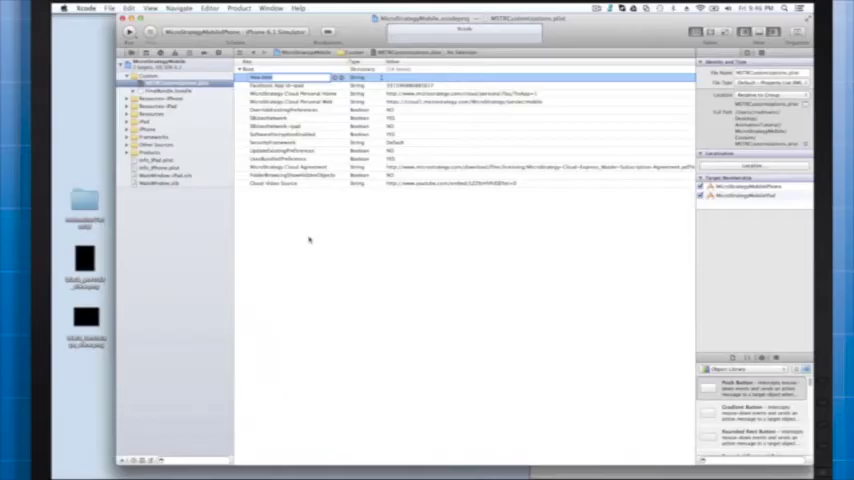
type("a")
type("ddress")
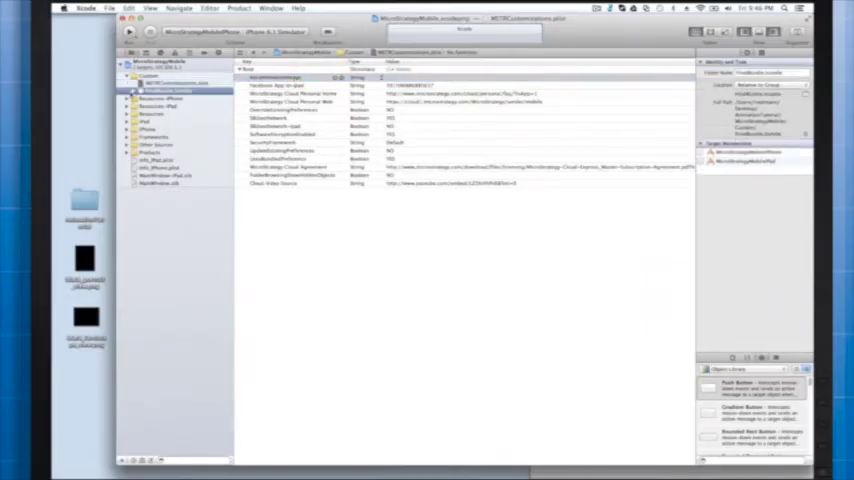
left_click(165, 90)
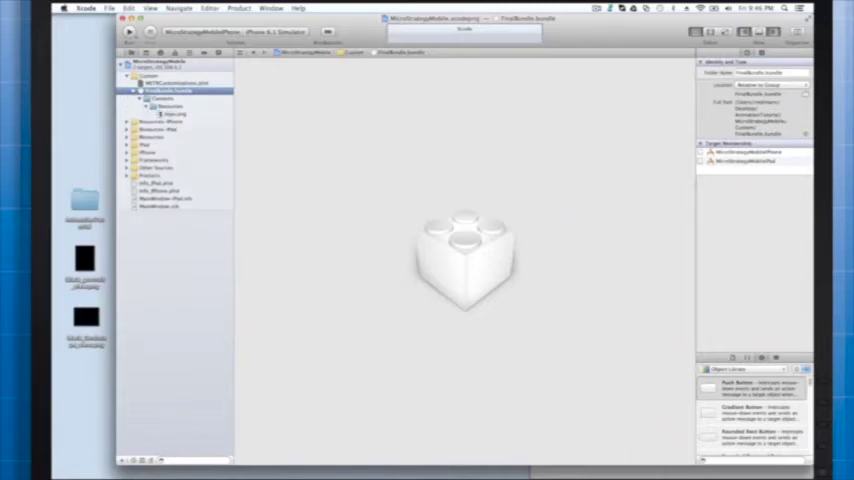
left_click(150, 82)
left_click(385, 79)
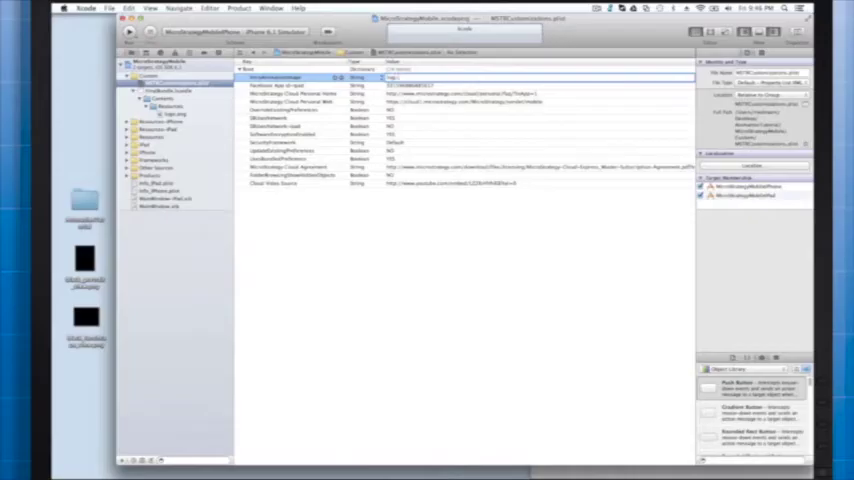
key("Tab")
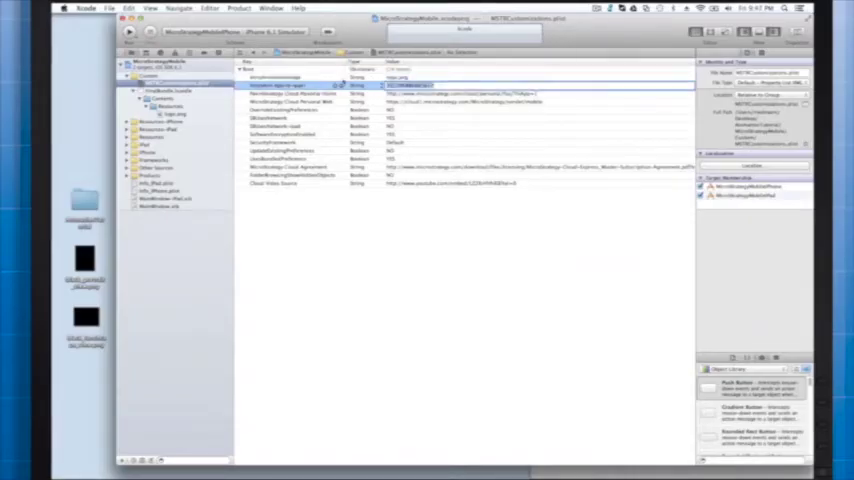
Step: Add an IntroAnimationType row of type Number with value 1 to the plist
right_click(265, 70)
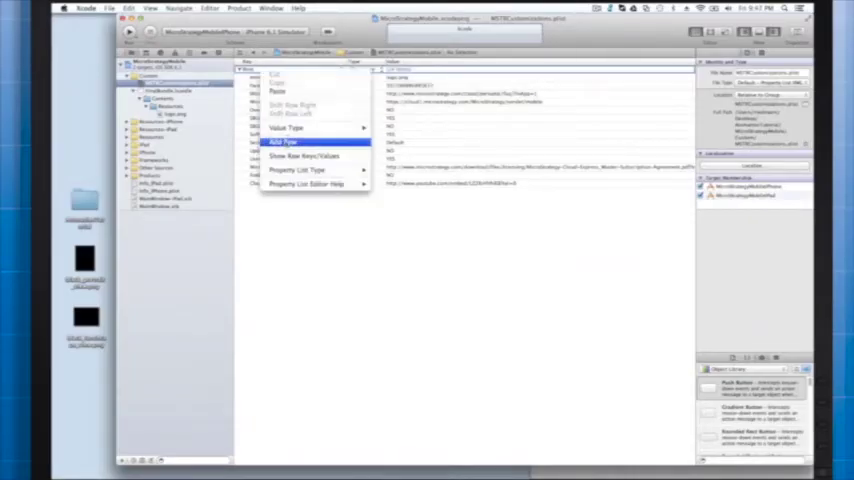
left_click(283, 143)
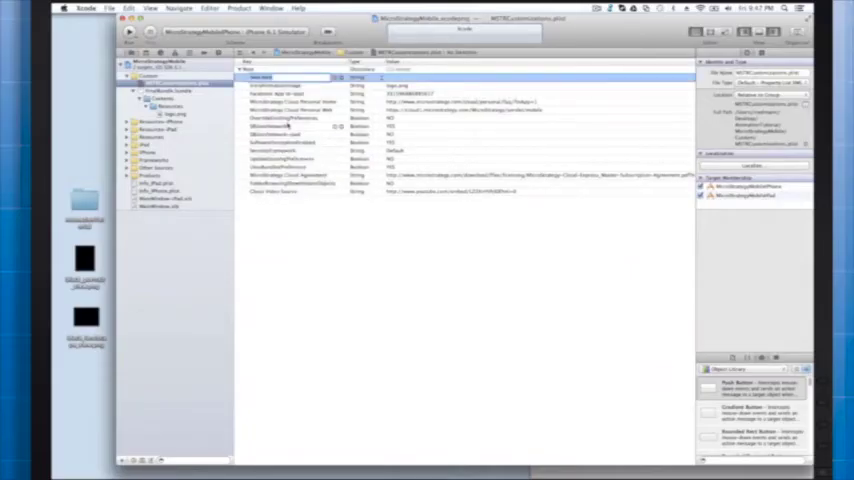
key("BackSpace")
type("on")
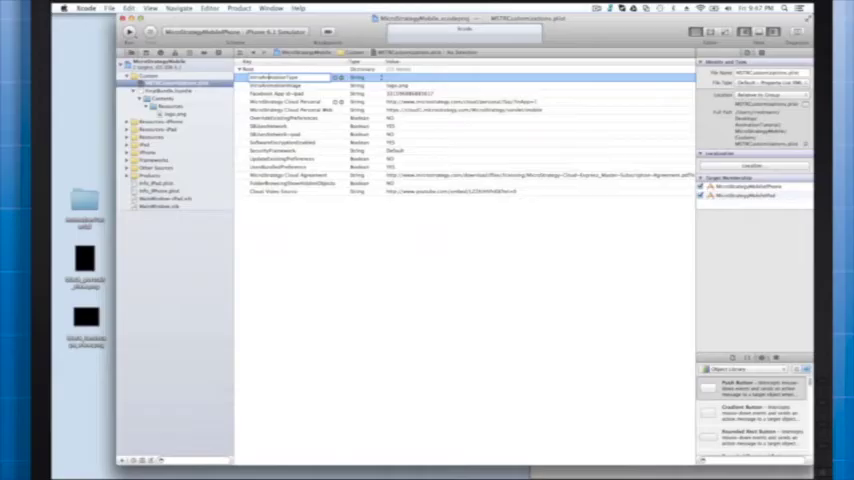
left_click(362, 77)
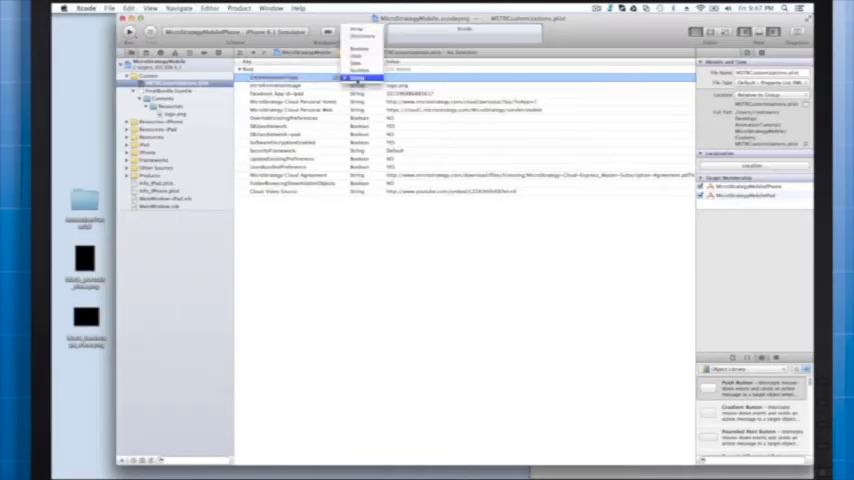
left_click(362, 58)
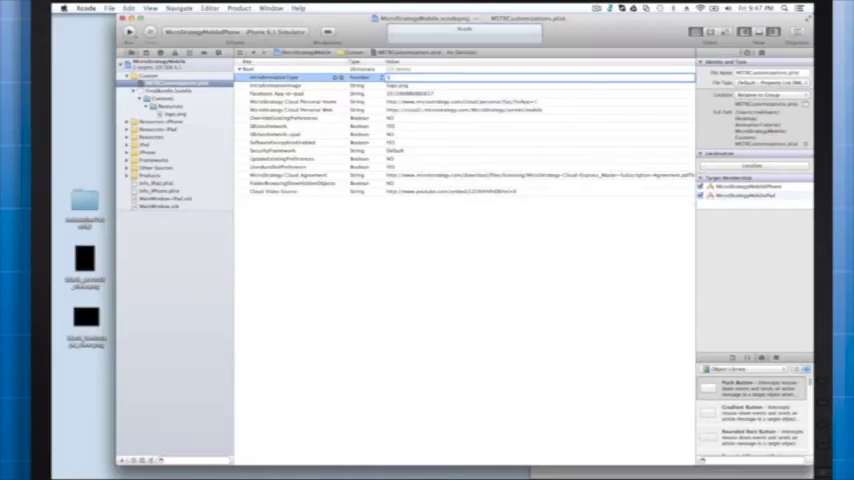
key("Tab")
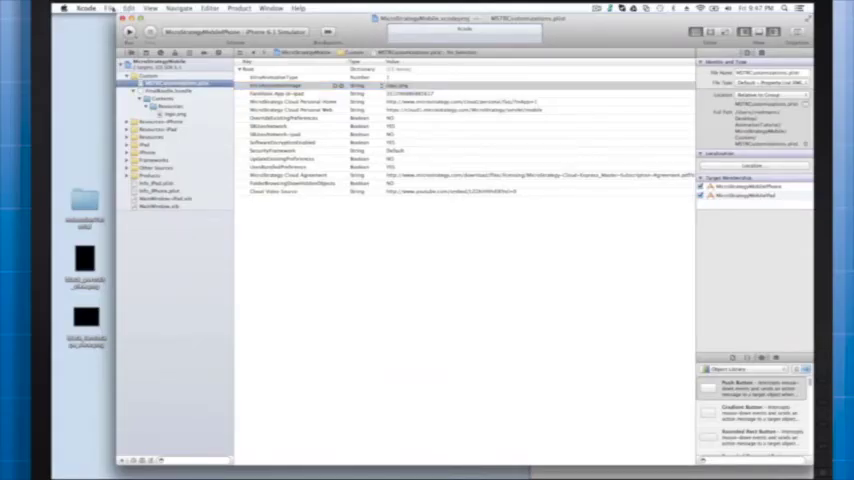
left_click(88, 8)
Step: Select MicroStrategyMobileiPad on the iPad 6.1 Simulator and build and run the app
key("Escape")
left_click(200, 32)
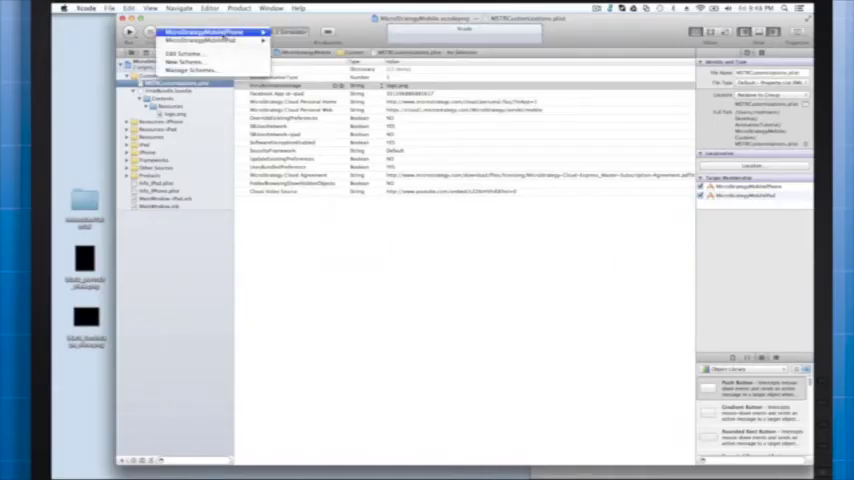
mouse_move(205, 40)
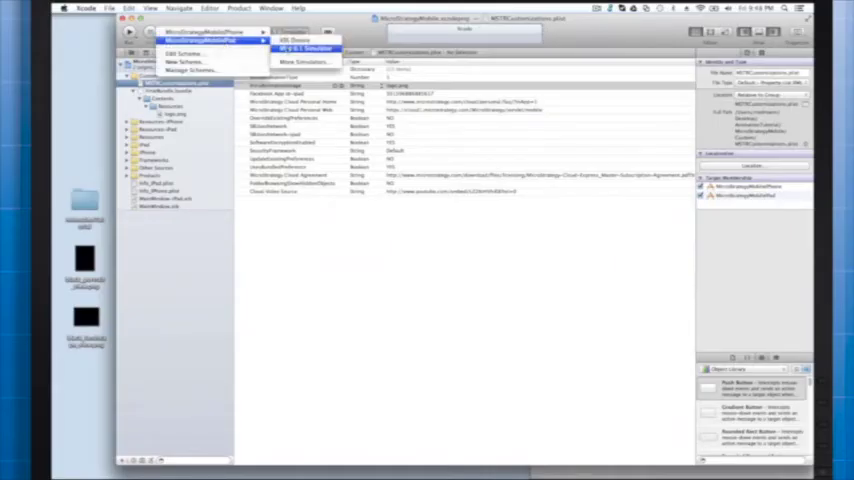
left_click(305, 47)
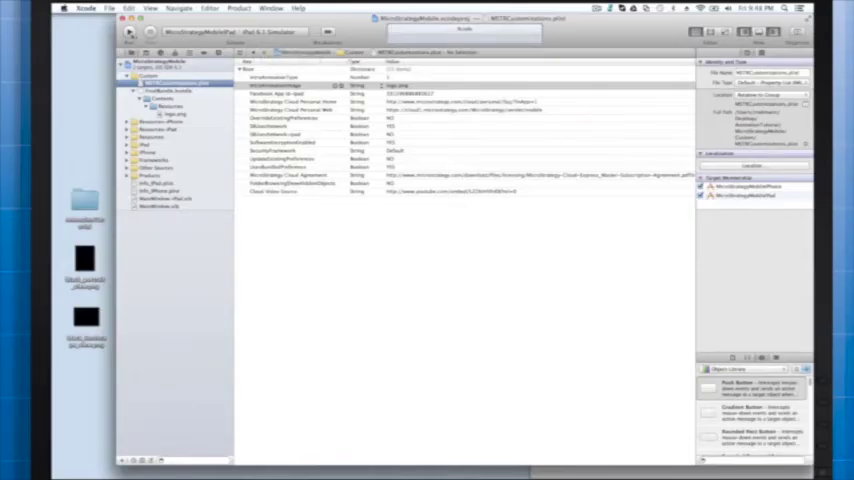
left_click(131, 31)
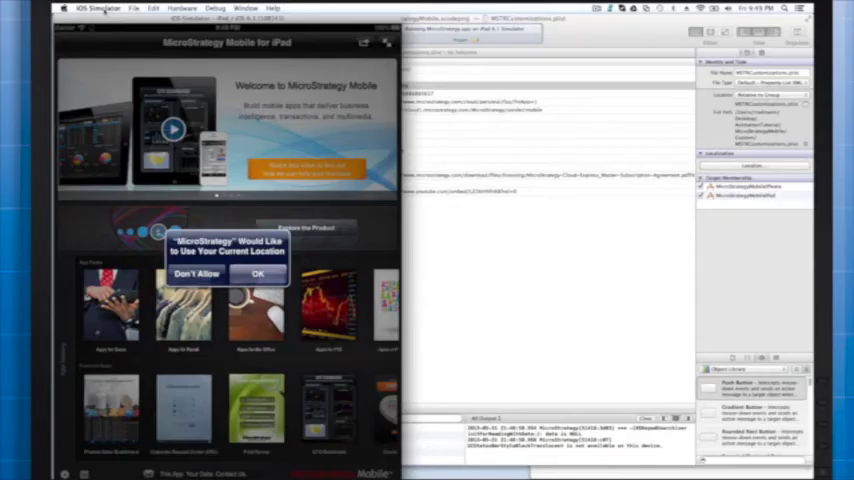
Step: Reset the simulator's content and settings, then quit iOS Simulator
left_click(103, 10)
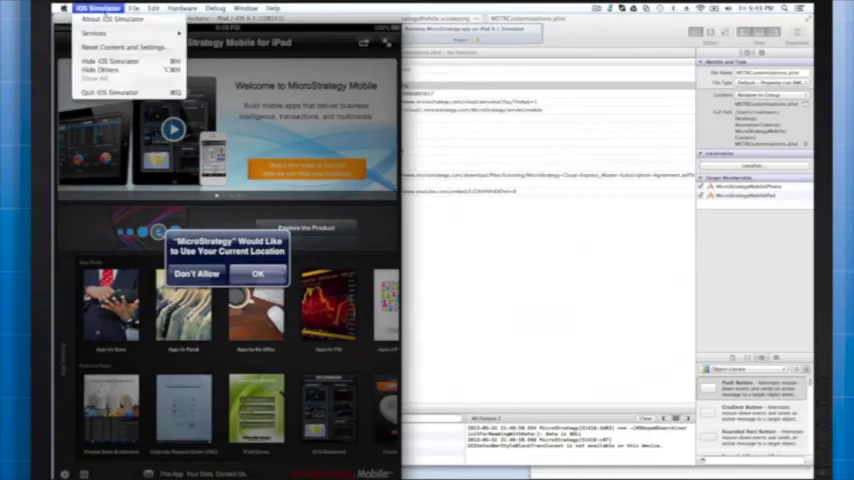
left_click(125, 47)
left_click(505, 192)
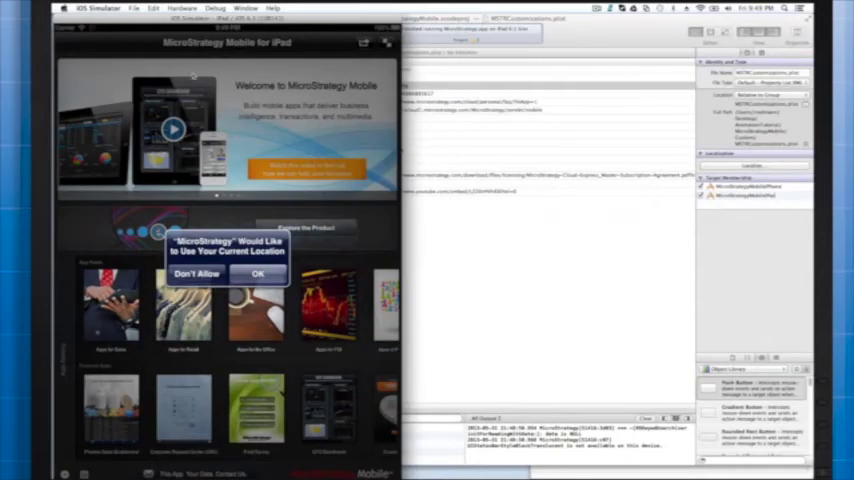
left_click(103, 10)
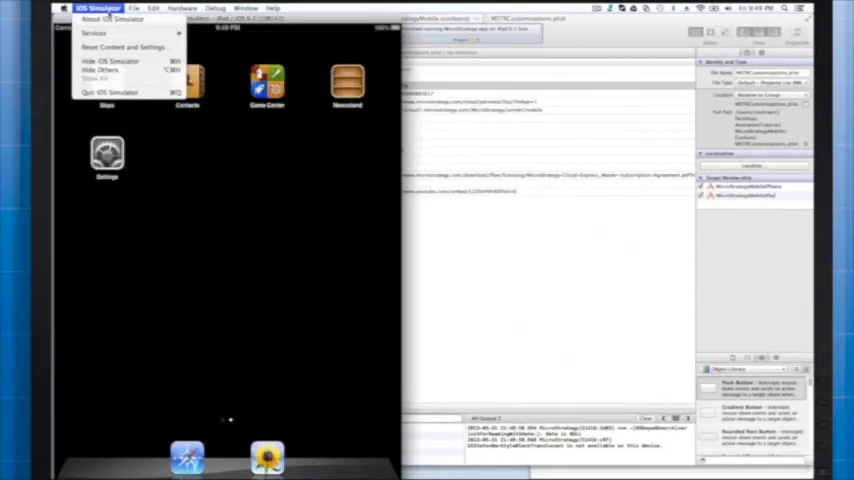
left_click(110, 62)
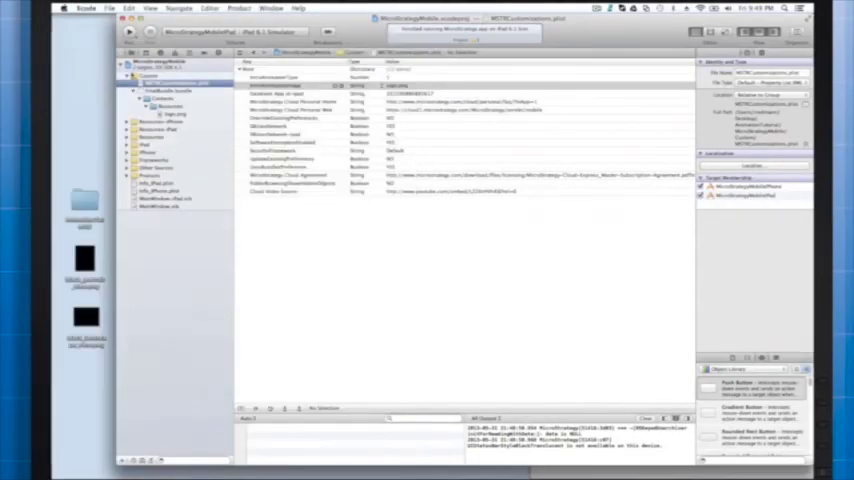
Step: Remove the iPad target's launch images and drop in the black portrait and landscape PNGs
left_click(160, 62)
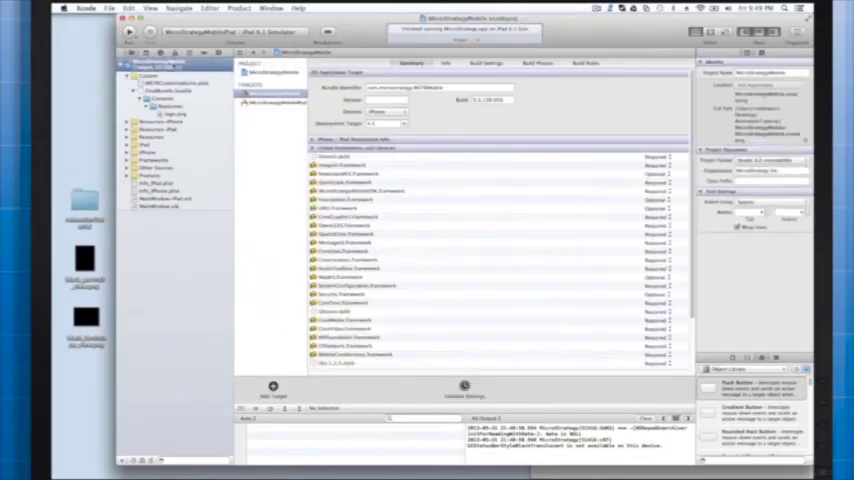
left_click(270, 103)
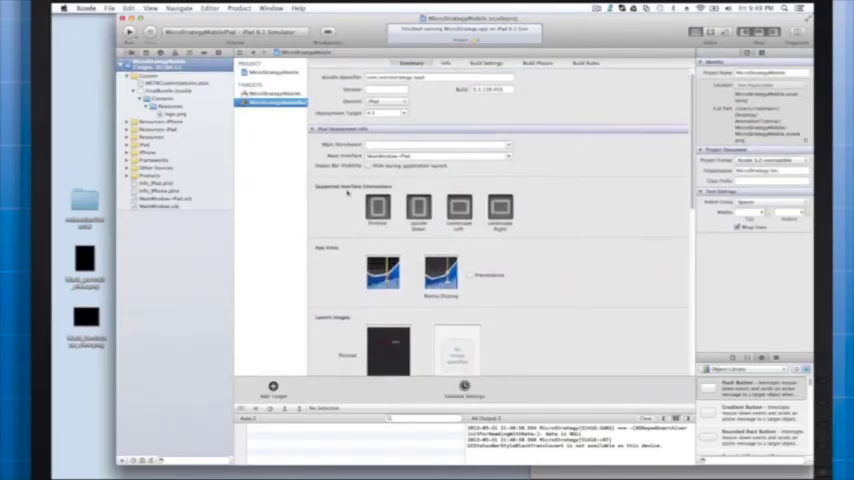
scroll(350, 190, "down", 4)
scroll(347, 192, "down", 8)
scroll(345, 170, "down", 4)
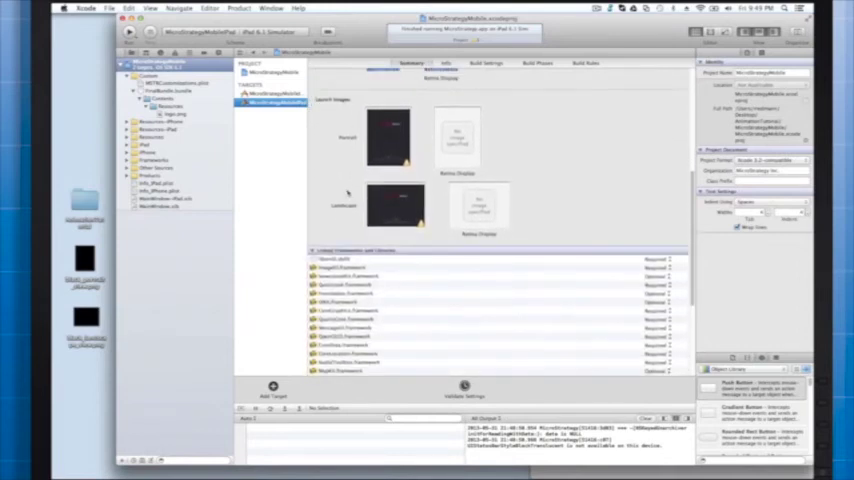
right_click(388, 135)
left_click(415, 163)
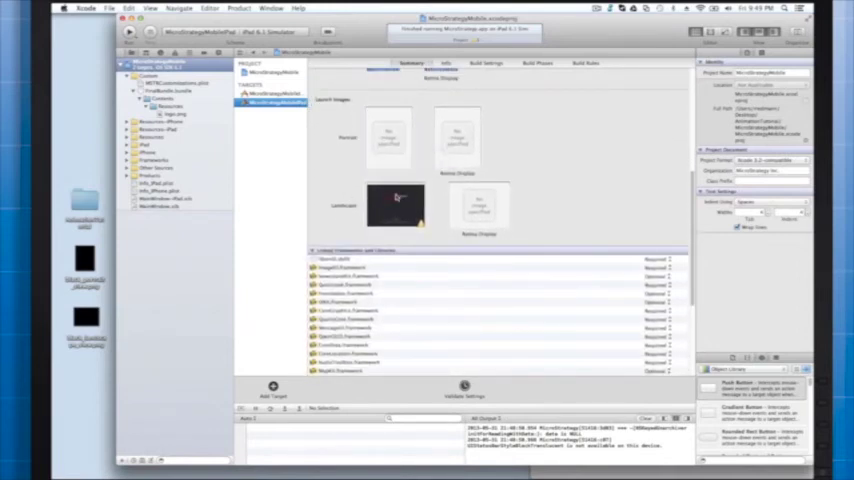
right_click(395, 205)
left_click(428, 211)
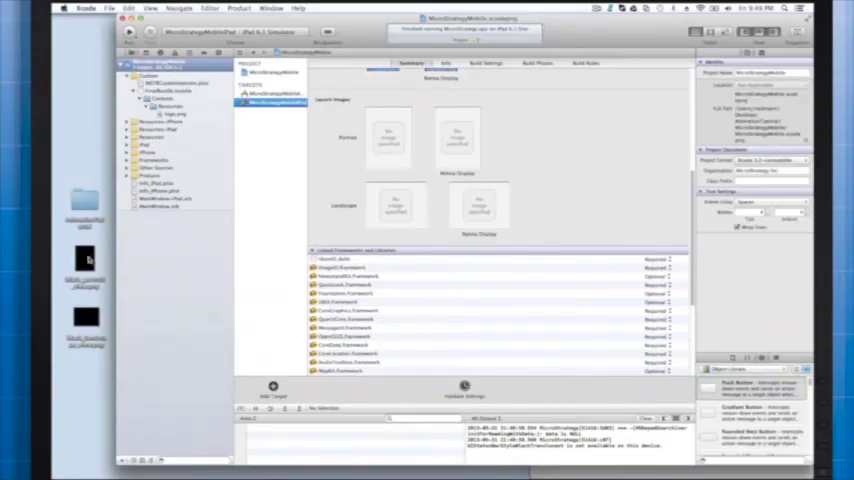
left_click_drag(88, 260, 388, 138)
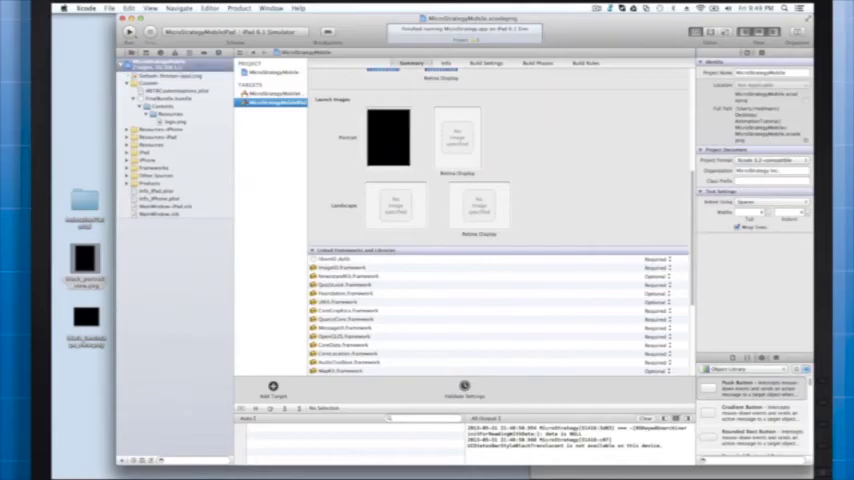
left_click_drag(86, 318, 395, 207)
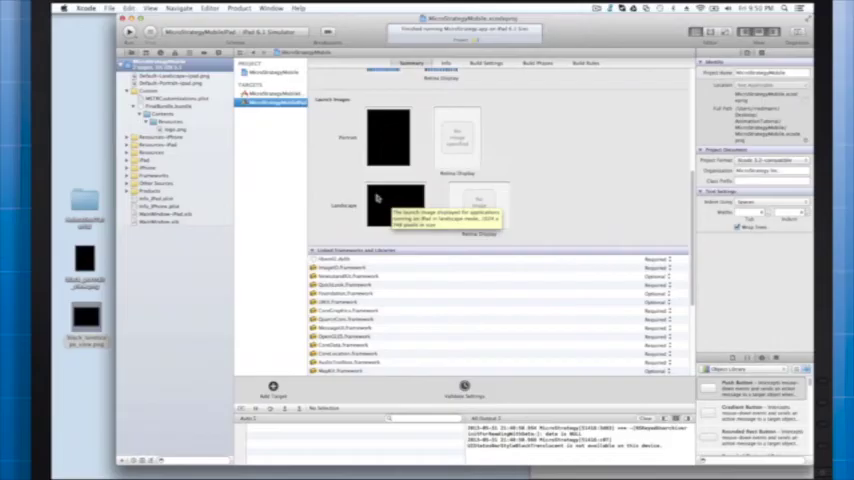
Step: Clean the build, choose the iPad 6.1 Simulator destination and run the app
left_click(239, 7)
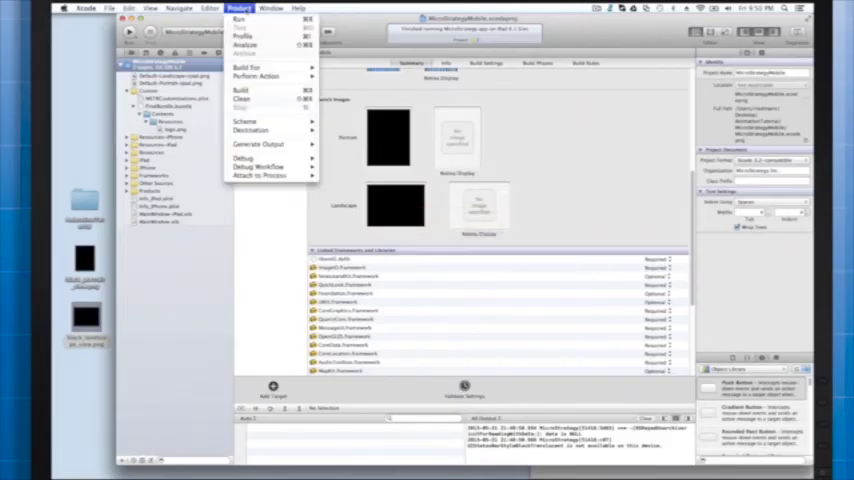
left_click(241, 99)
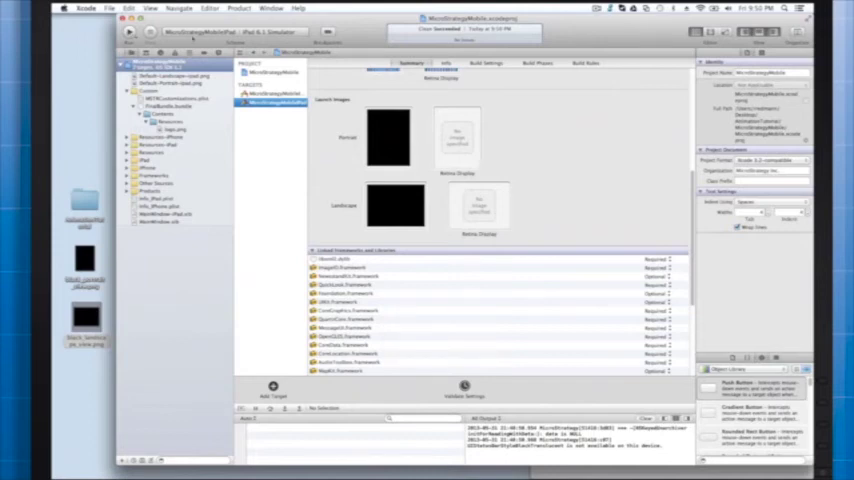
left_click(193, 37)
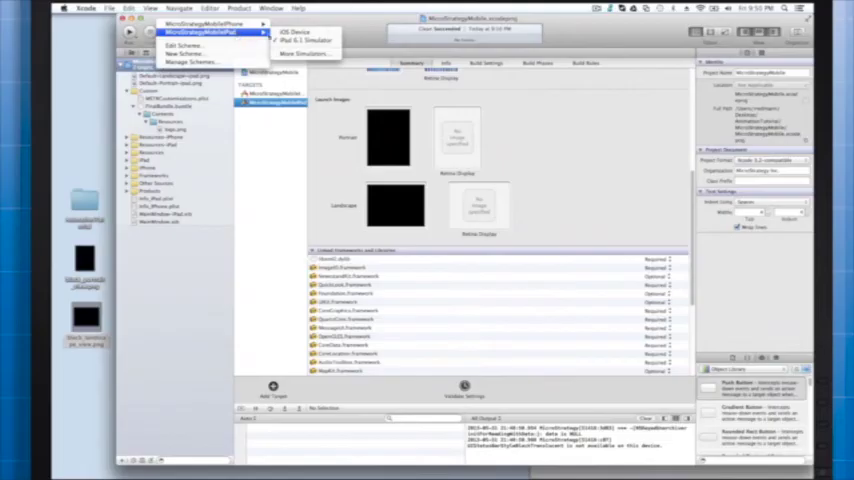
left_click(300, 40)
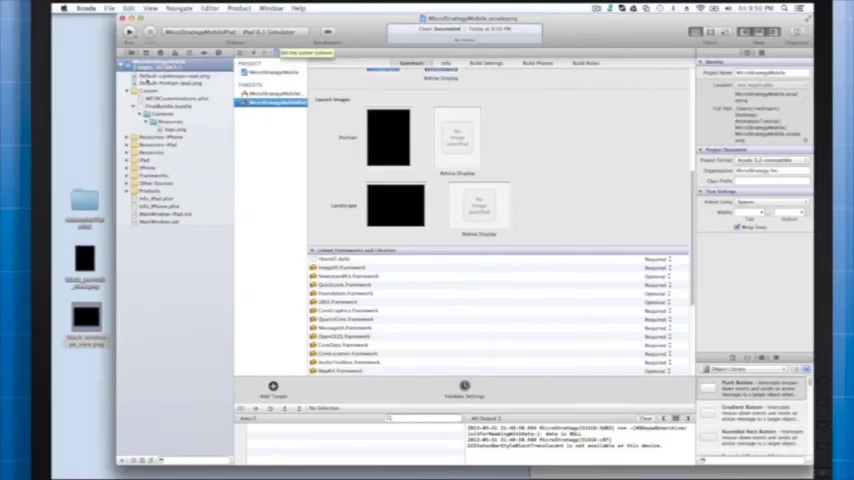
left_click(129, 31)
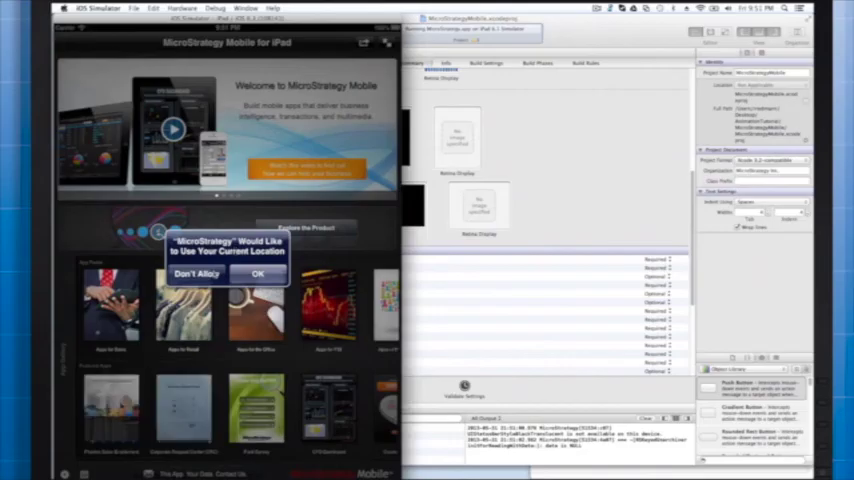
Step: Quit iOS Simulator after checking the launched iPad app
left_click(100, 8)
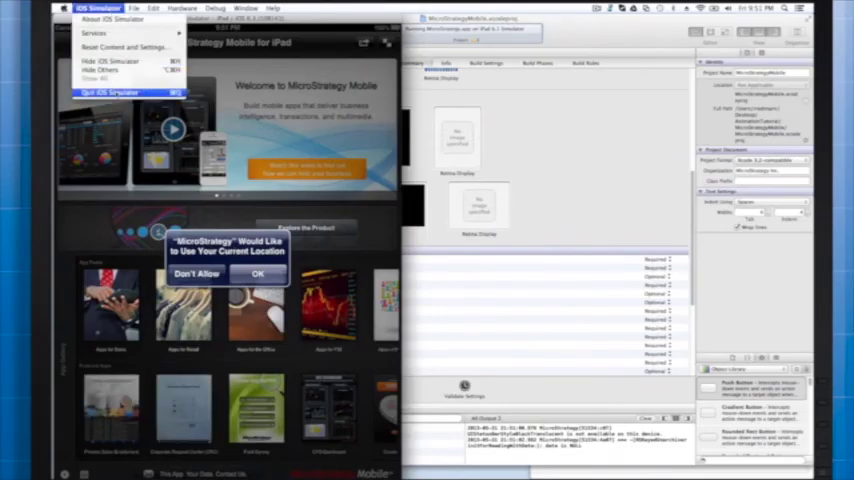
left_click(110, 92)
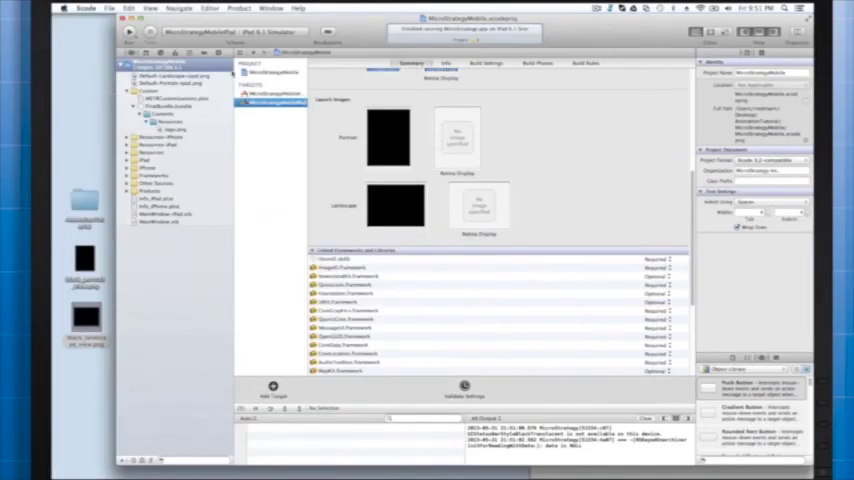
Step: Edit the IntroAnimationType and IntroAnimationImage values in MSTRCustomizations.plist
left_click(170, 98)
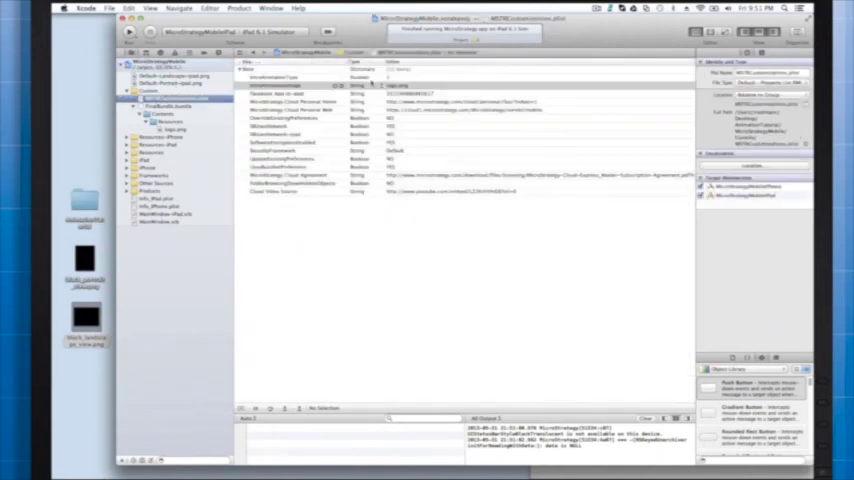
left_click(385, 77)
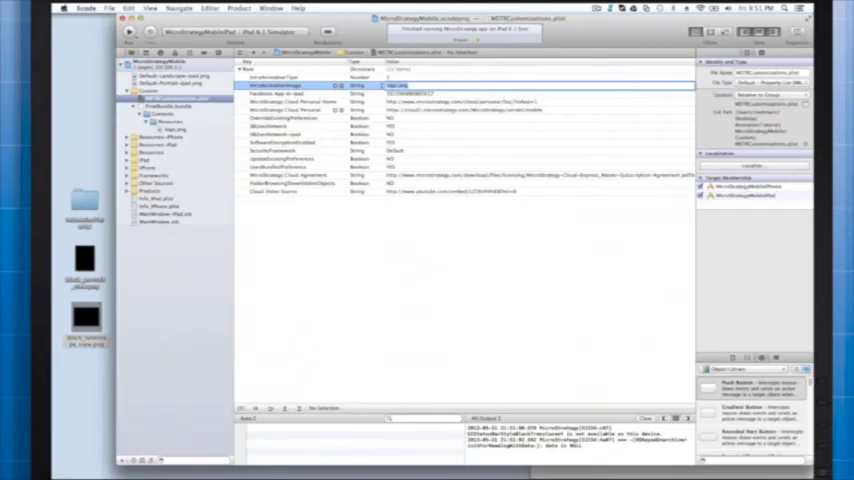
left_click(395, 86)
key("Return")
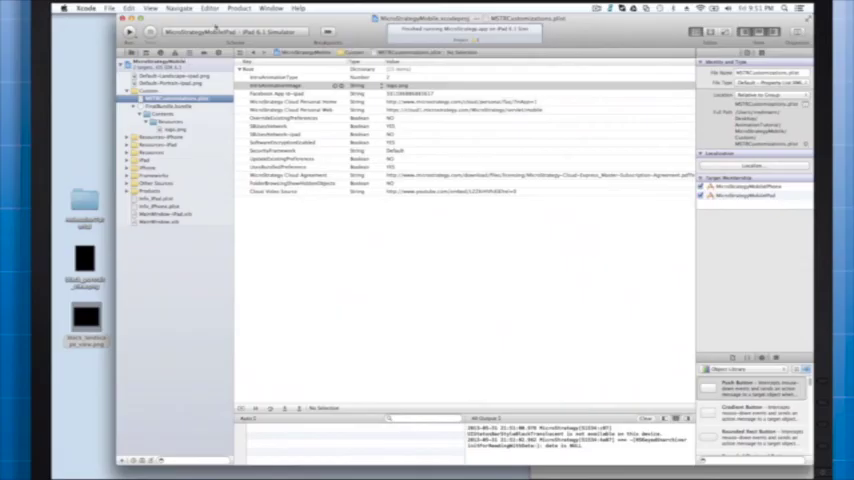
Step: Clean the build and keep the iPad simulator as the run destination
left_click(238, 8)
left_click(262, 110)
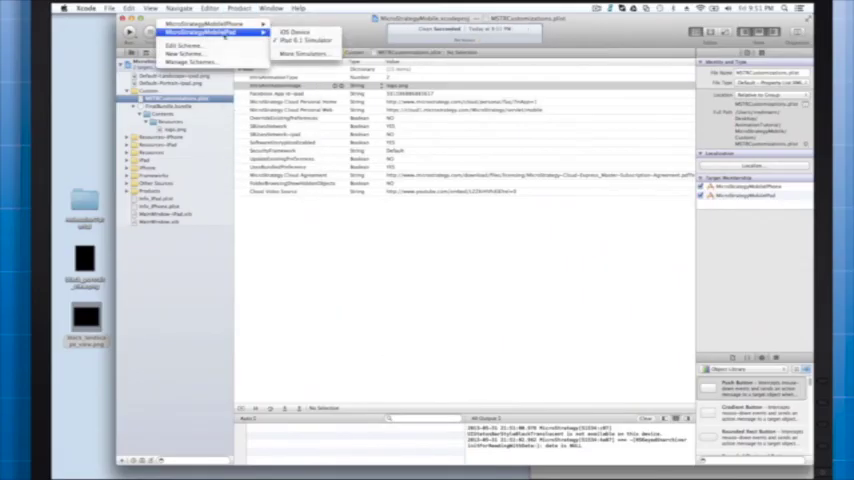
left_click(210, 32)
Step: Run the updated app with Cmd+R to see its ring-style intro, then quit the simulator
key("super+r")
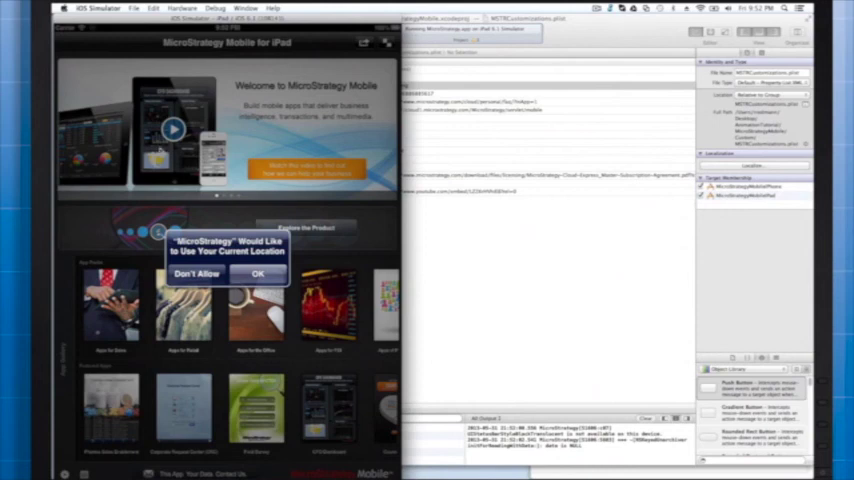
left_click(98, 8)
left_click(110, 92)
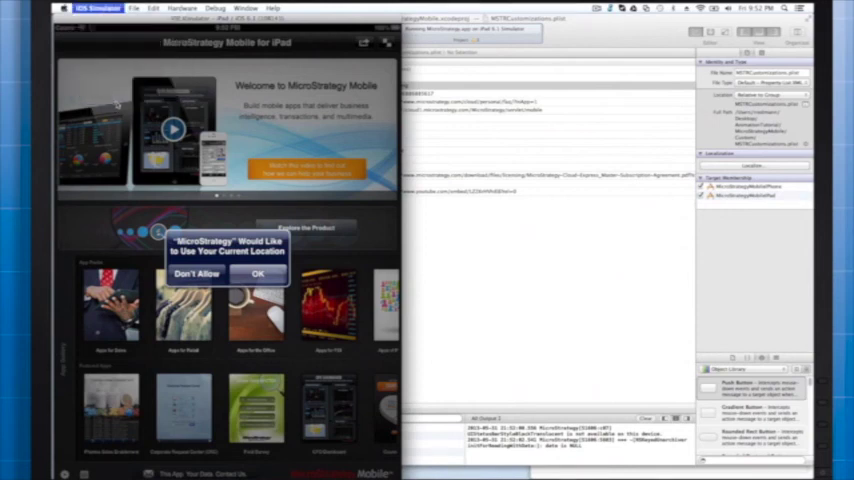